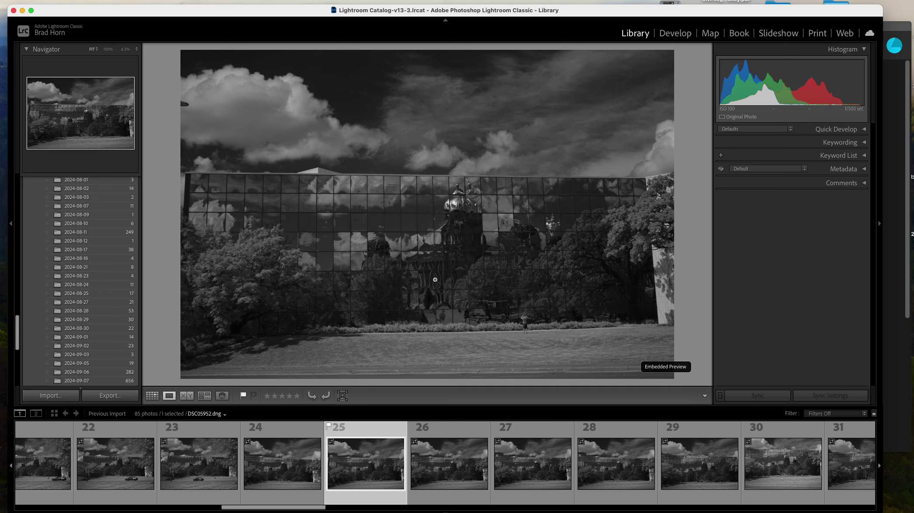
Open the selected photo DSC05952.dng from the Lightroom library in Adobe Photoshop 2024 for editing
{"action": "right_click", "coordinate": [366, 427]}
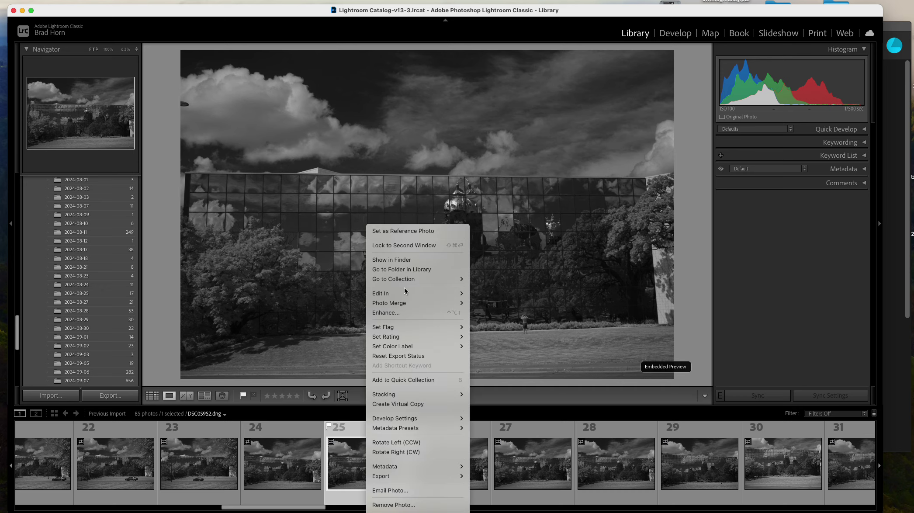
{"action": "mouse_move", "coordinate": [405, 291]}
{"action": "left_click", "coordinate": [540, 292]}
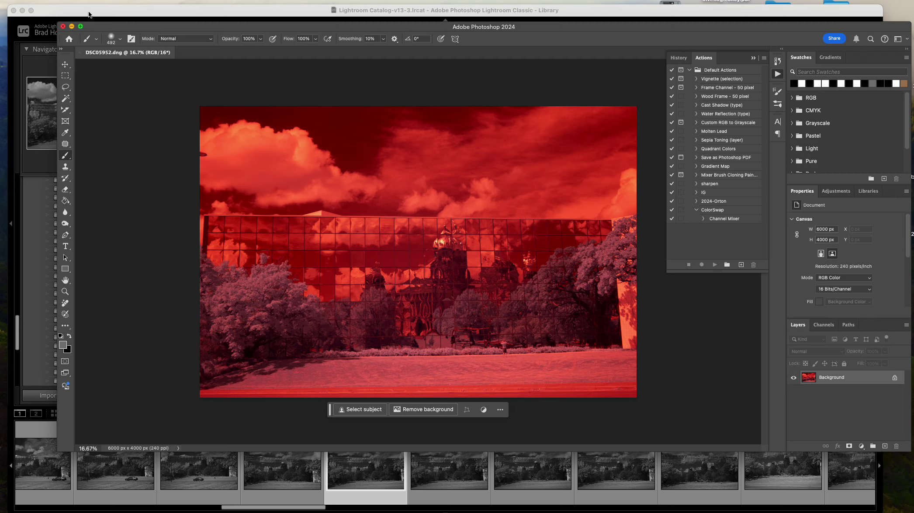
Switch to Lightroom Classic, examine the photo's white balance temperature in the Develop module, and return to Photoshop
{"action": "left_click", "coordinate": [157, 10]}
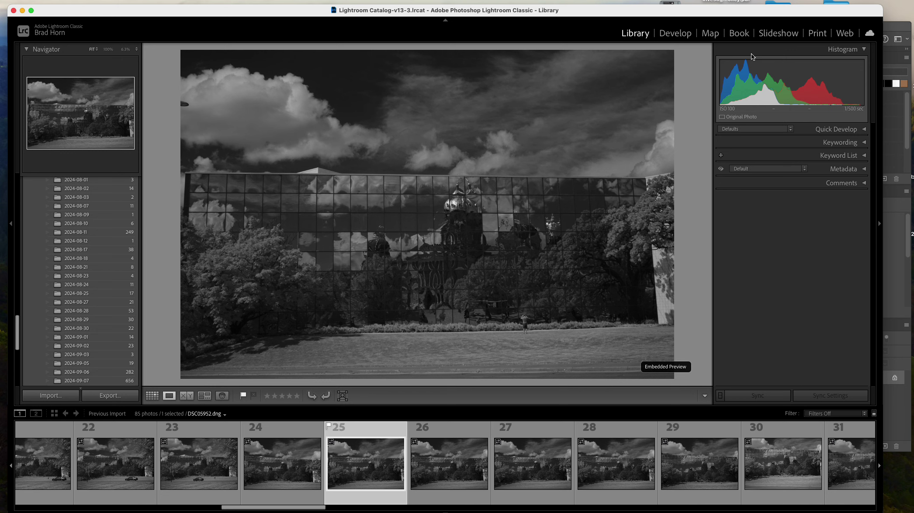
{"action": "left_click", "coordinate": [688, 35]}
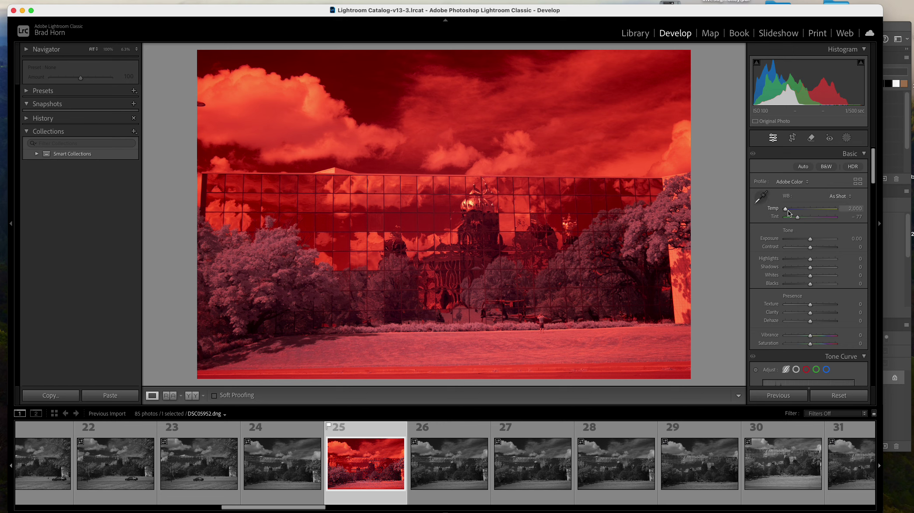
{"action": "key", "text": "w"}
{"action": "left_click", "coordinate": [763, 211]}
{"action": "left_click", "coordinate": [899, 206]}
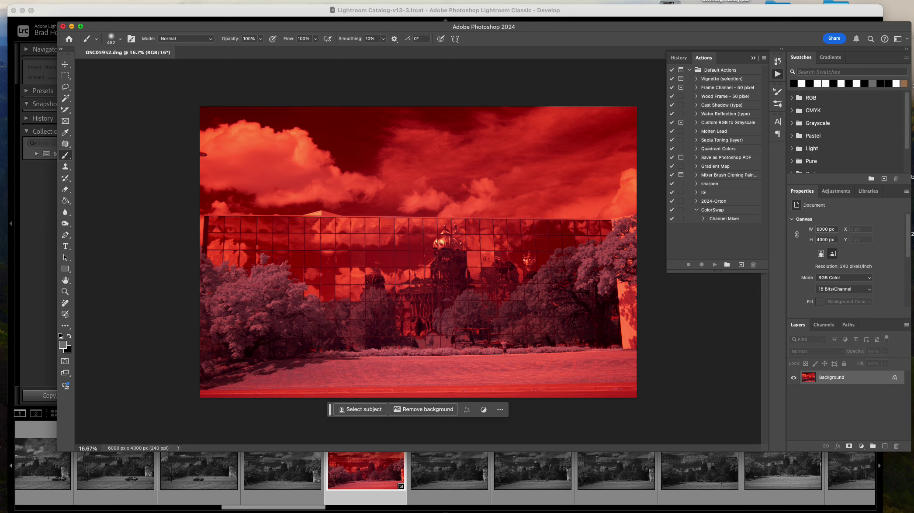
Apply a Camera Raw Filter white balance of temperature -100 and tint -47 by sampling the large bright cloud
{"action": "left_click", "coordinate": [69, 0]}
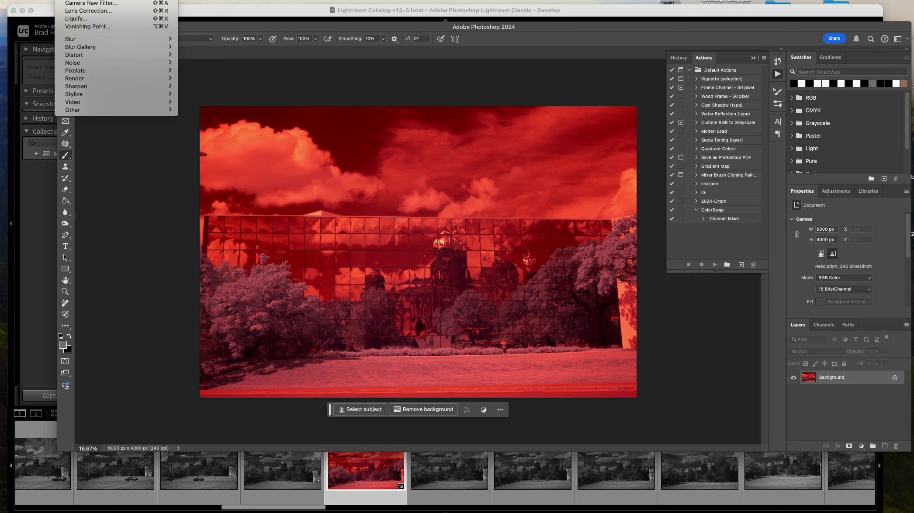
{"action": "left_click", "coordinate": [93, 3]}
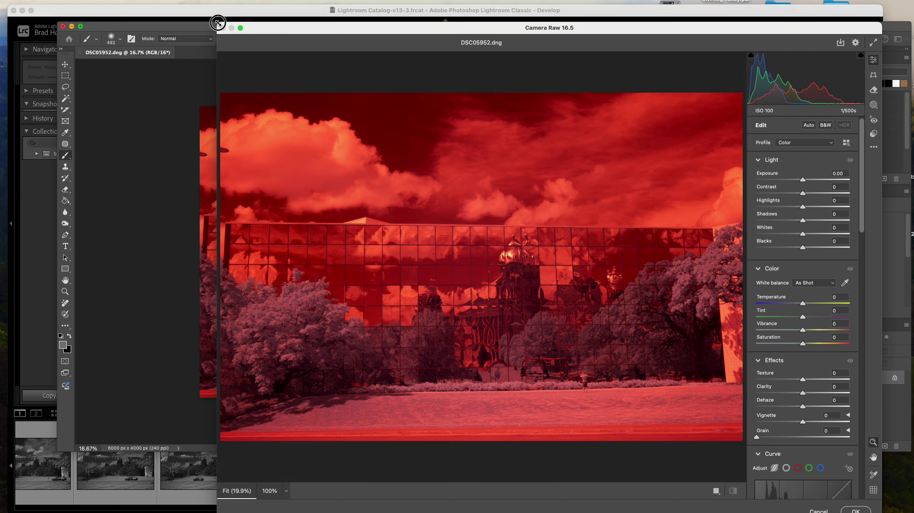
{"action": "left_click_drag", "start_coordinate": [875, 511], "coordinate": [830, 500]}
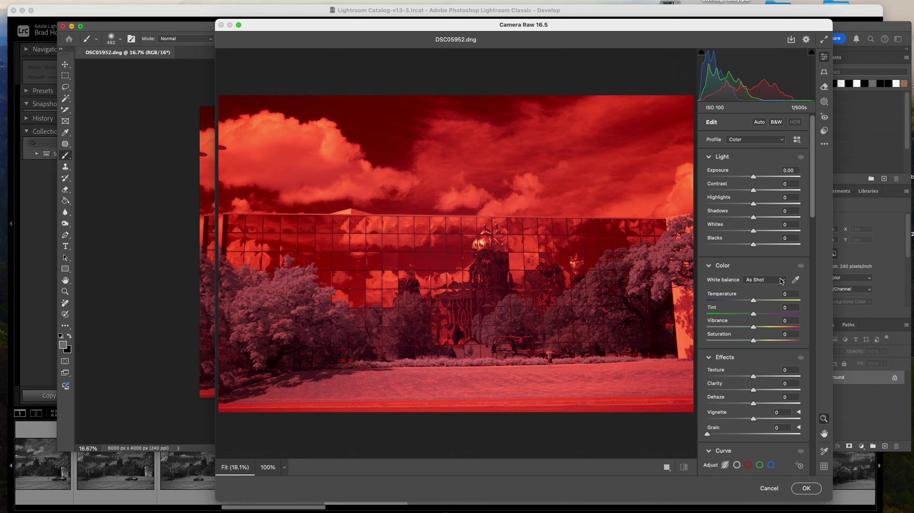
{"action": "left_click", "coordinate": [794, 281]}
{"action": "left_click", "coordinate": [291, 151]}
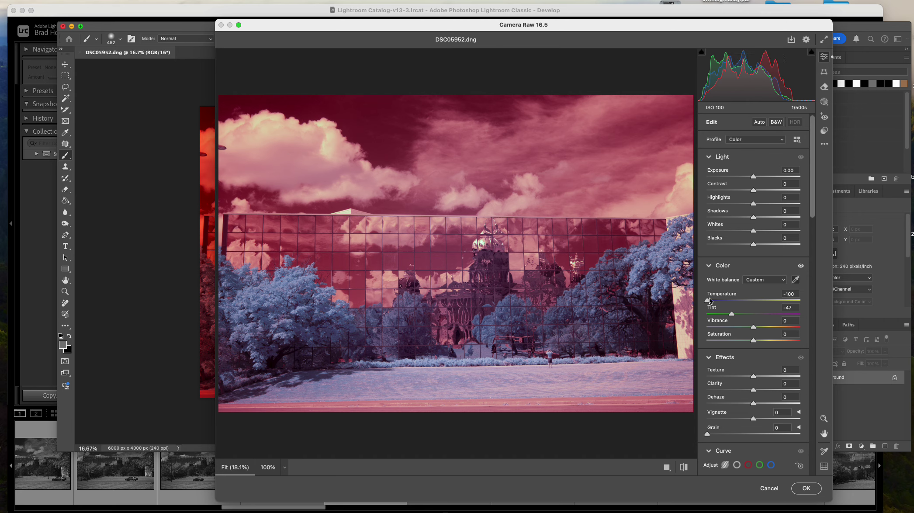
{"action": "scroll", "coordinate": [744, 301], "scroll_direction": "down", "scroll_amount": 1}
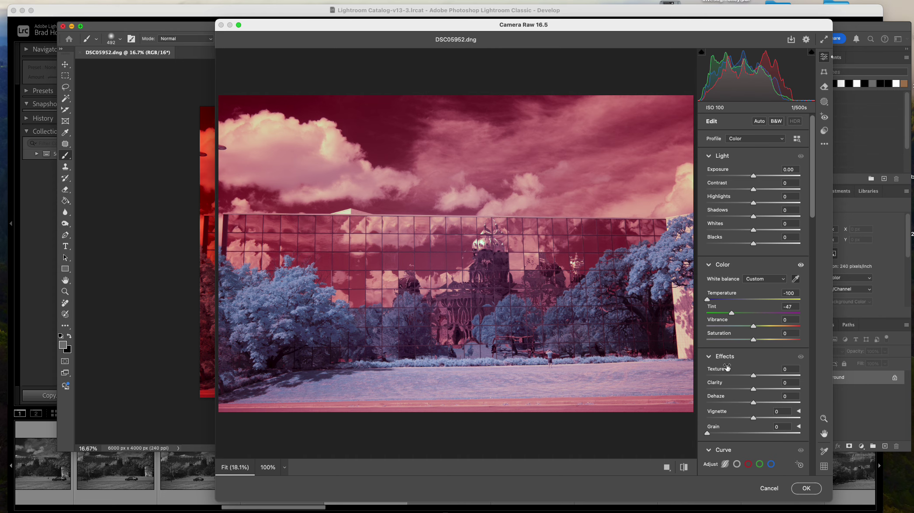
{"action": "mouse_move", "coordinate": [727, 367]}
{"action": "left_click", "coordinate": [808, 488]}
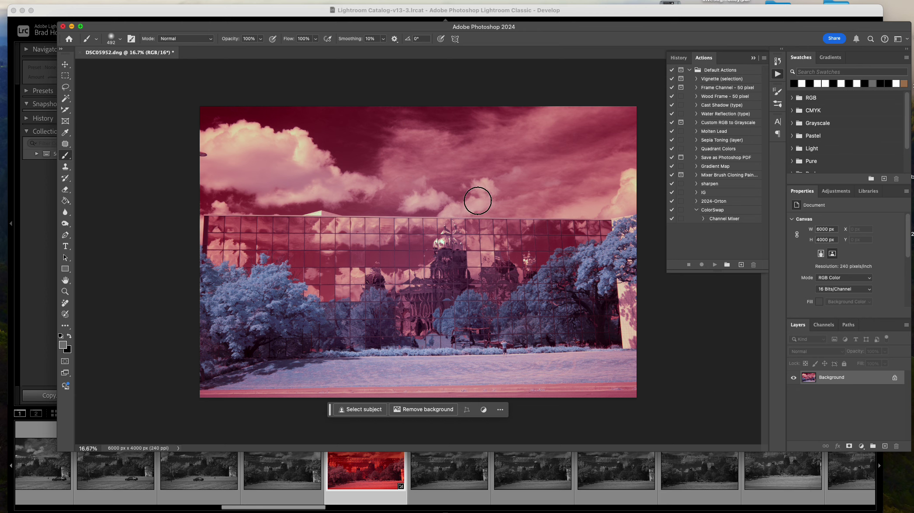
Review the Channel Mixer settings stored in the ColorSwap action and run the action on the photo
{"action": "left_click", "coordinate": [711, 211]}
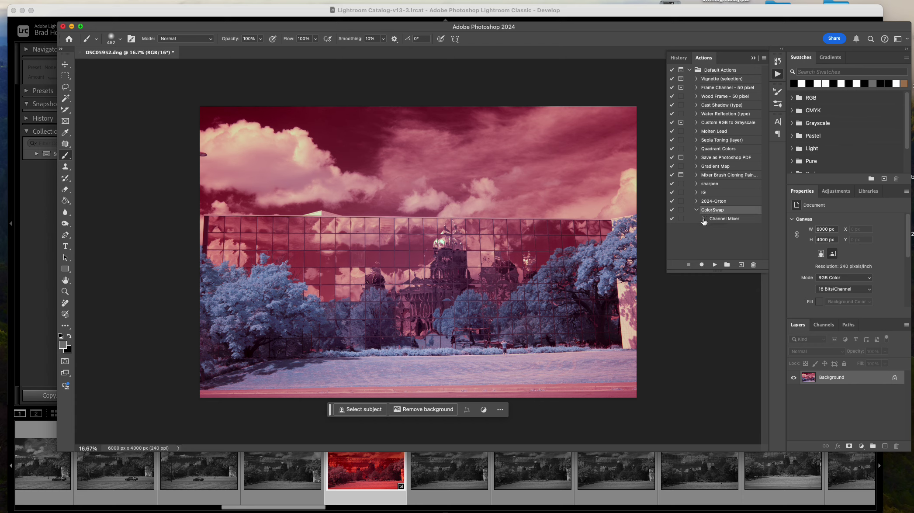
{"action": "left_click", "coordinate": [704, 219]}
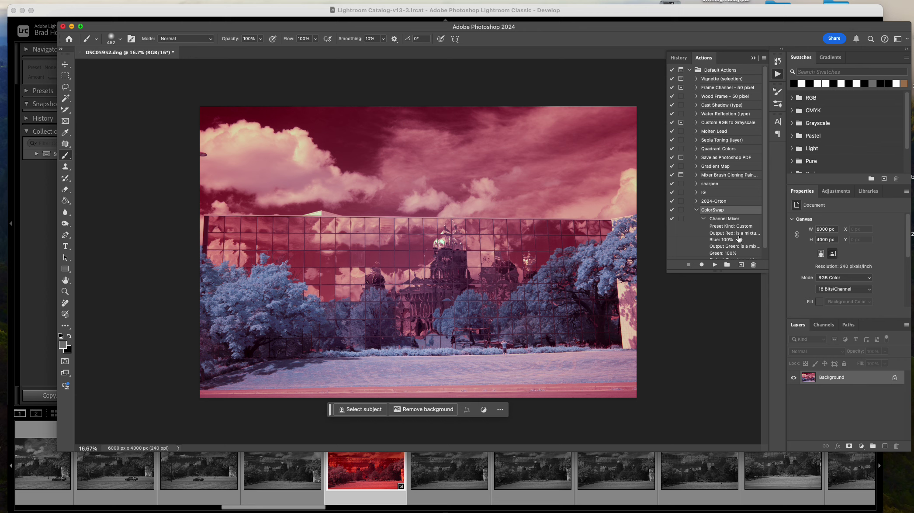
{"action": "scroll", "coordinate": [738, 238], "scroll_direction": "down", "scroll_amount": 1}
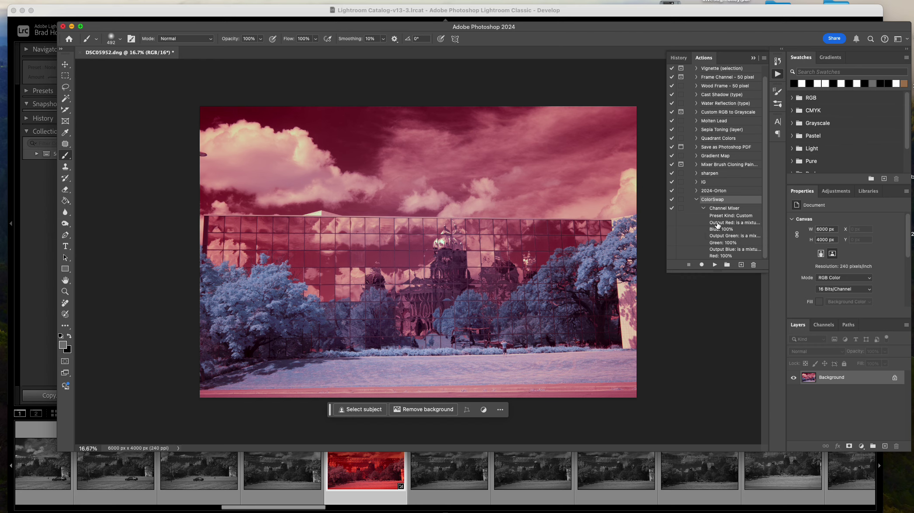
{"action": "left_click", "coordinate": [715, 265]}
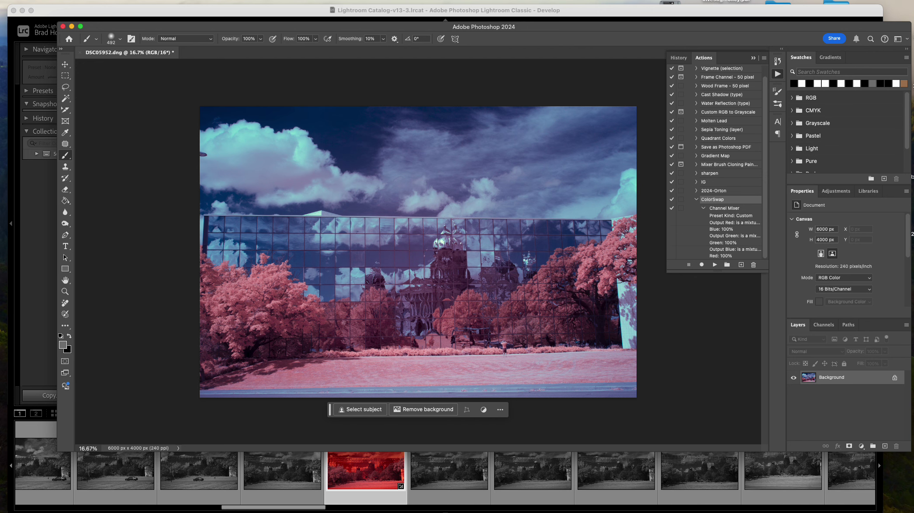
Save the color-swapped photo and switch back to Lightroom Classic
{"action": "left_click", "coordinate": [2, 0]}
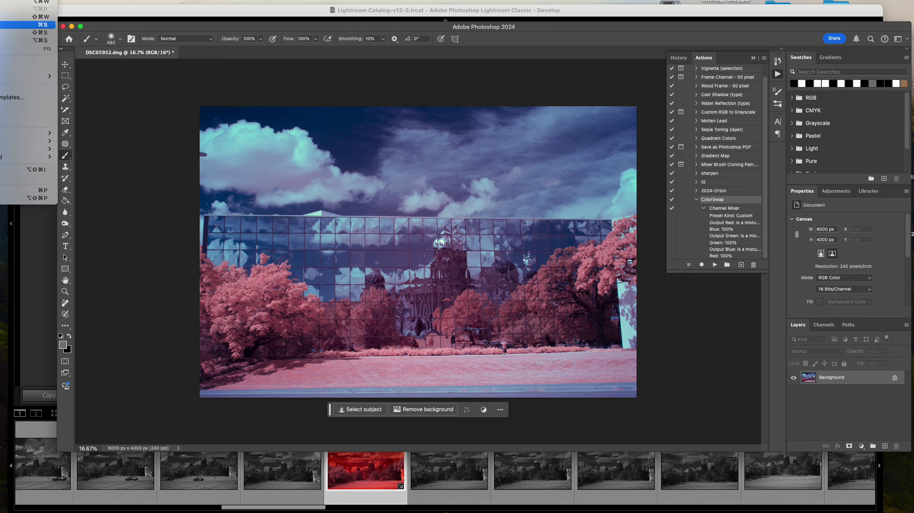
{"action": "left_click", "coordinate": [2, 25]}
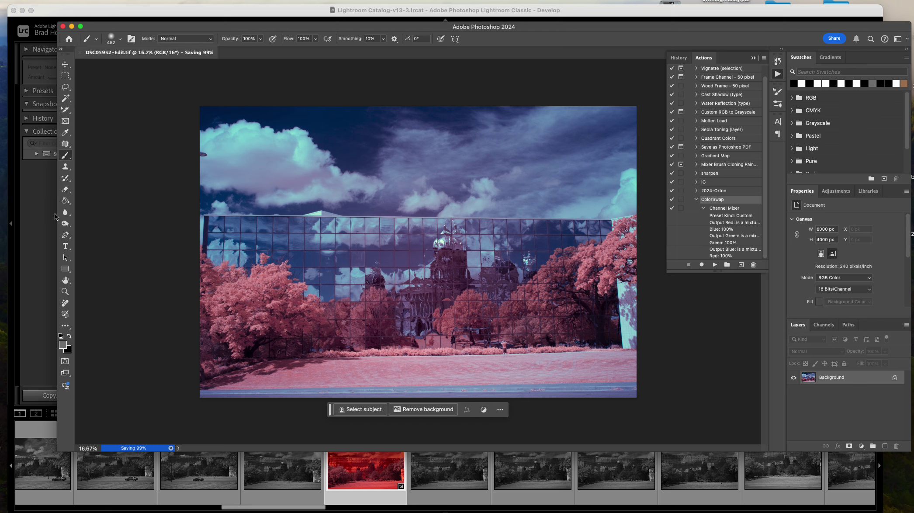
{"action": "left_click", "coordinate": [41, 223]}
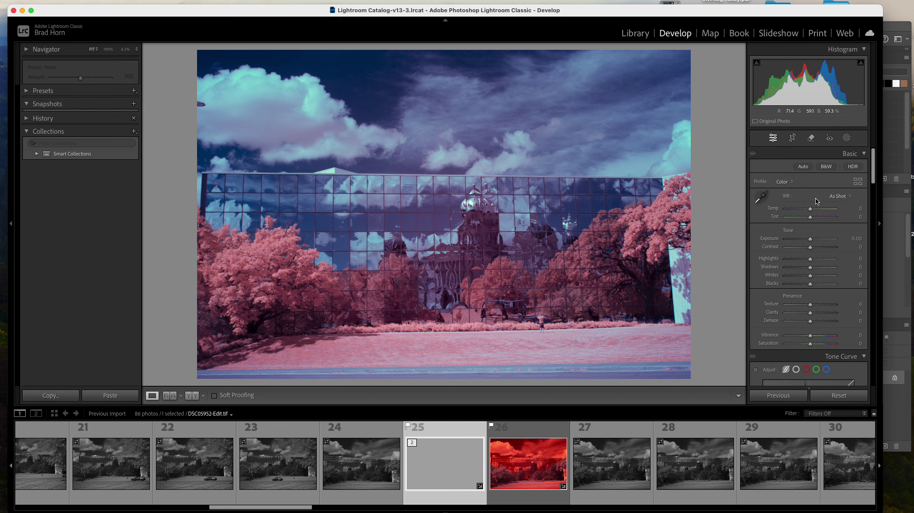
Convert DSC05952-Edit.tif to black and white and apply the automatic tone adjustment
{"action": "left_click", "coordinate": [829, 166]}
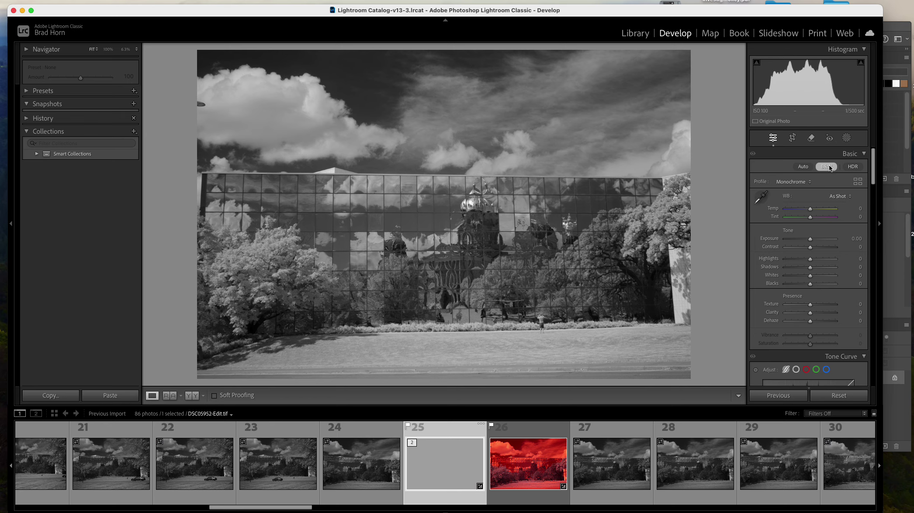
{"action": "scroll", "coordinate": [814, 282], "scroll_direction": "down", "scroll_amount": 3}
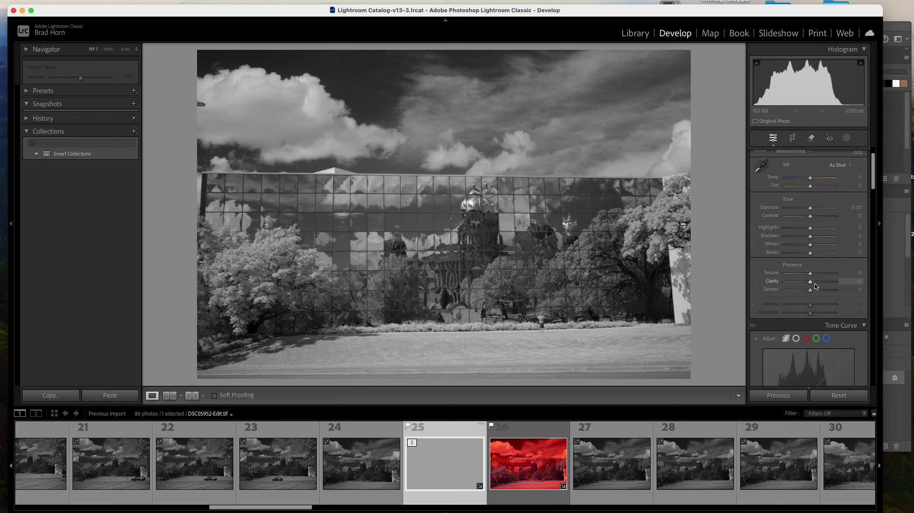
{"action": "mouse_move", "coordinate": [810, 190]}
{"action": "left_mouse_down"}
{"action": "mouse_move", "coordinate": [818, 201]}
{"action": "mouse_move", "coordinate": [810, 200]}
{"action": "left_mouse_up"}
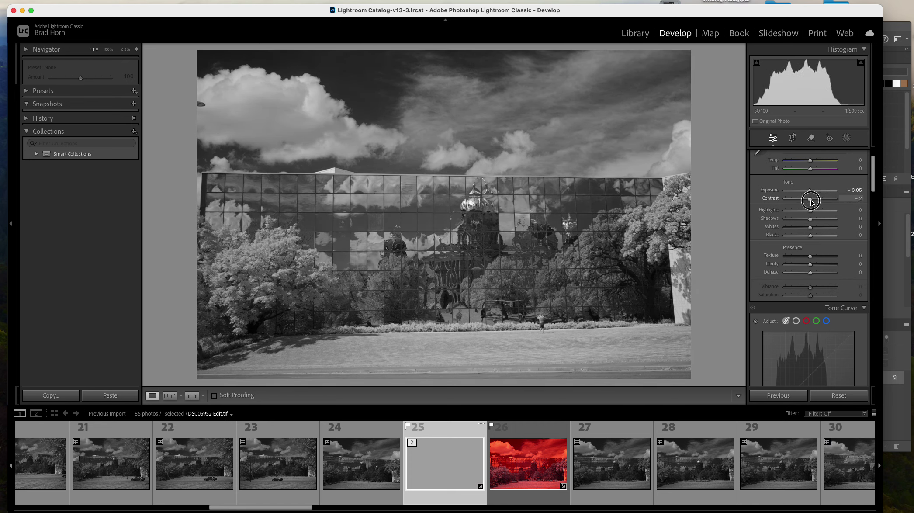
{"action": "scroll", "coordinate": [830, 198], "scroll_direction": "up", "scroll_amount": 3}
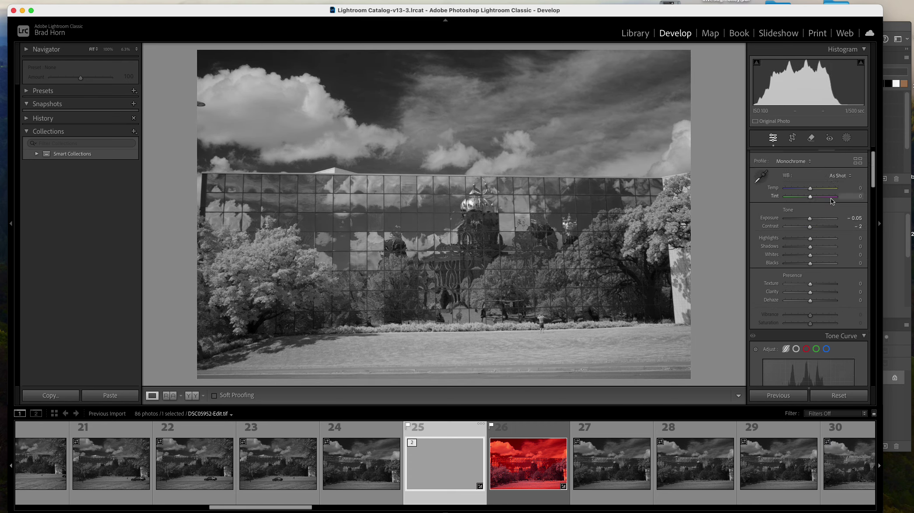
{"action": "left_click", "coordinate": [803, 167]}
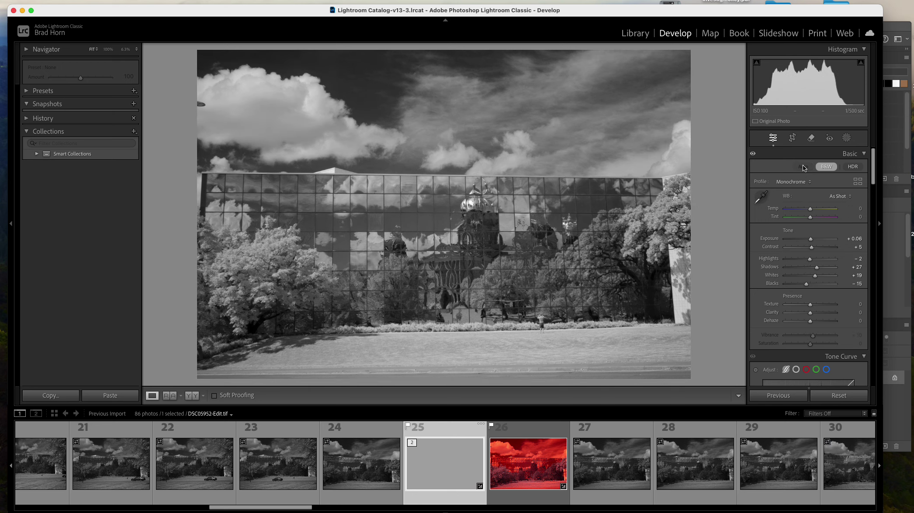
Set the photo's Texture to +9 and Clarity to +13
{"action": "scroll", "coordinate": [840, 289], "scroll_direction": "down", "scroll_amount": 4}
{"action": "left_click_drag", "start_coordinate": [811, 235], "coordinate": [815, 244]}
{"action": "left_click", "coordinate": [812, 243]}
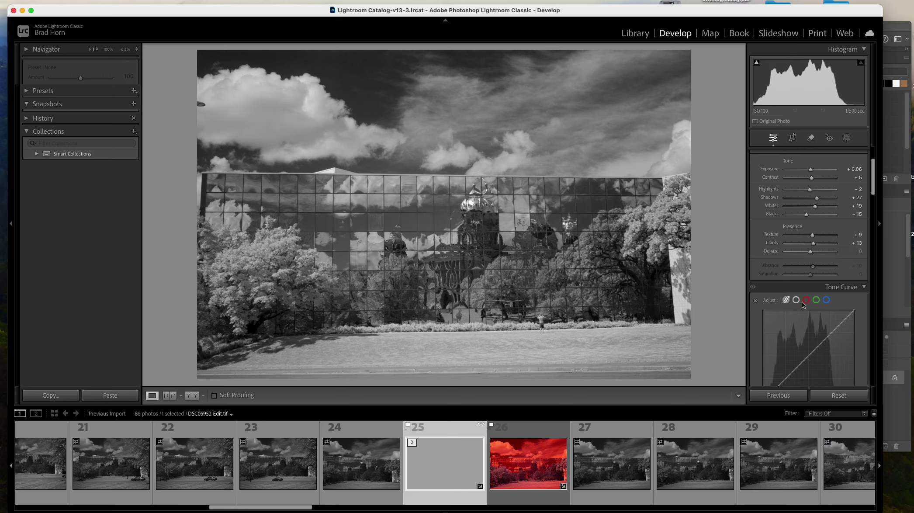
In the Black & White Mix, set Orange +5, Yellow +7, Green +7, Aqua +5, Purple +35 and Magenta +57, and raise Red above +26
{"action": "scroll", "coordinate": [802, 302], "scroll_direction": "down", "scroll_amount": 10}
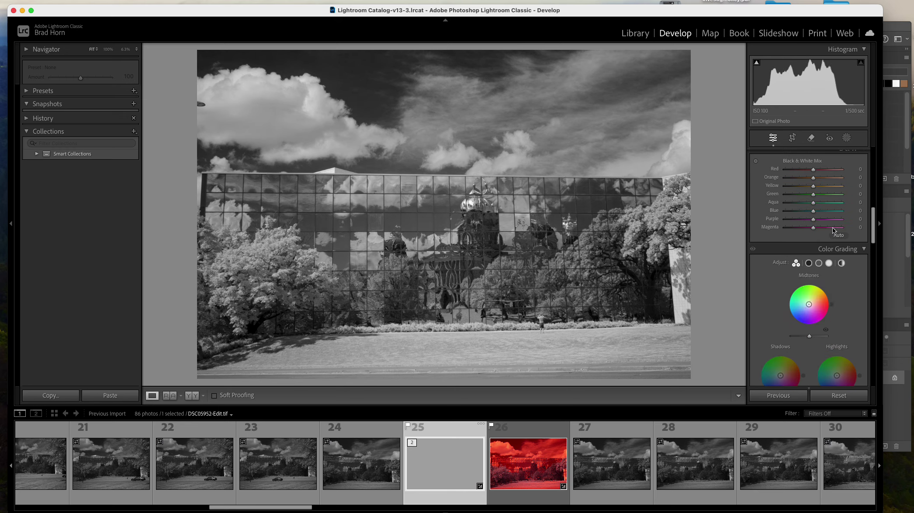
{"action": "scroll", "coordinate": [828, 212], "scroll_direction": "up", "scroll_amount": 2}
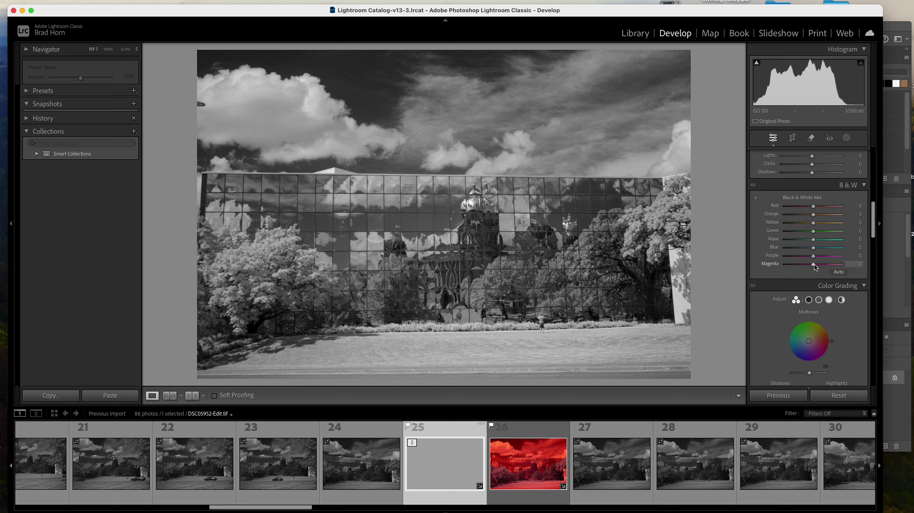
{"action": "mouse_move", "coordinate": [813, 256]}
{"action": "left_mouse_down"}
{"action": "mouse_move", "coordinate": [826, 257]}
{"action": "mouse_move", "coordinate": [810, 264]}
{"action": "mouse_move", "coordinate": [834, 264]}
{"action": "mouse_move", "coordinate": [822, 264]}
{"action": "left_mouse_up"}
{"action": "left_click_drag", "start_coordinate": [813, 208], "coordinate": [821, 209]}
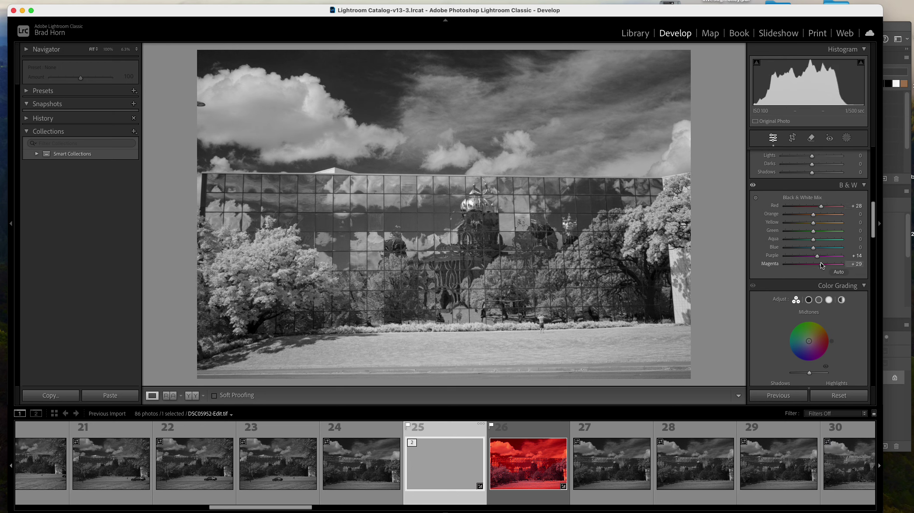
{"action": "left_click_drag", "start_coordinate": [817, 216], "coordinate": [823, 257]}
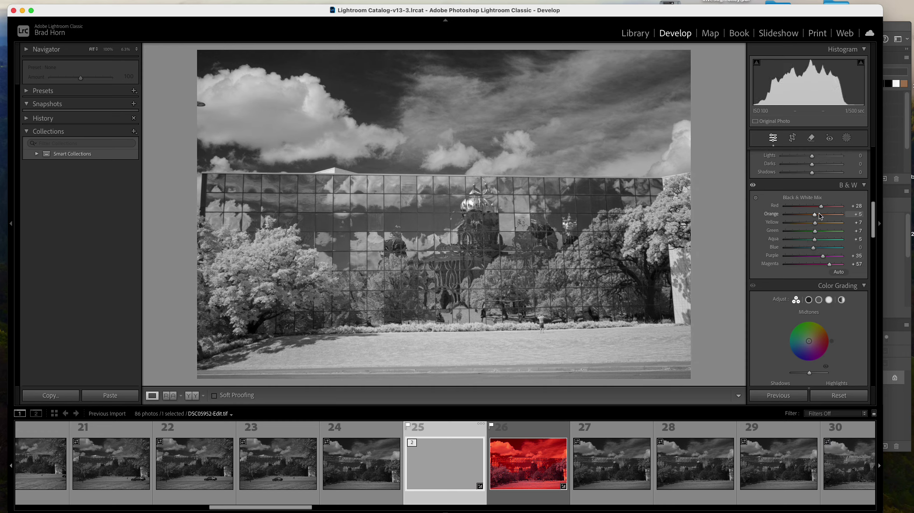
{"action": "left_click_drag", "start_coordinate": [821, 206], "coordinate": [828, 207]}
Strengthen the tones by setting Blacks to -31, Whites to +29 and Contrast to +20
{"action": "scroll", "coordinate": [827, 206], "scroll_direction": "up", "scroll_amount": 10}
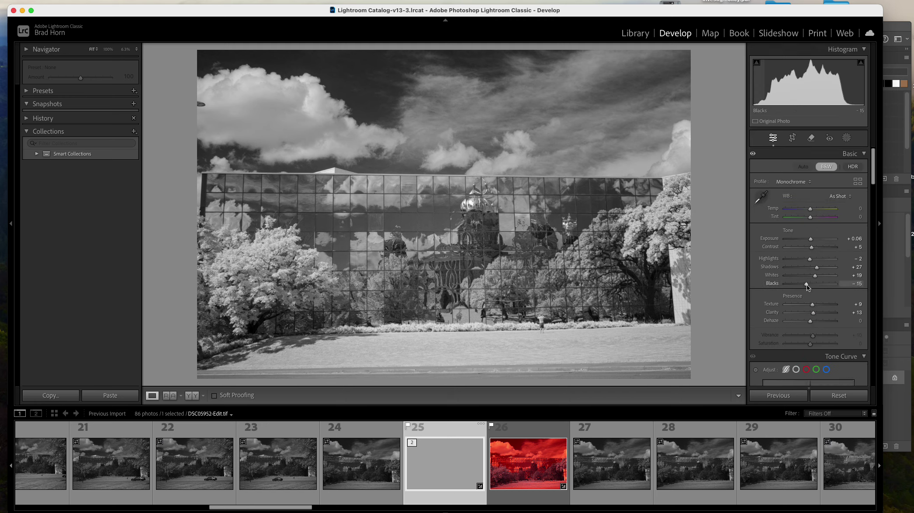
{"action": "mouse_move", "coordinate": [807, 286]}
{"action": "left_mouse_down"}
{"action": "mouse_move", "coordinate": [782, 291]}
{"action": "mouse_move", "coordinate": [806, 289]}
{"action": "mouse_move", "coordinate": [794, 290]}
{"action": "mouse_move", "coordinate": [818, 277]}
{"action": "left_mouse_up"}
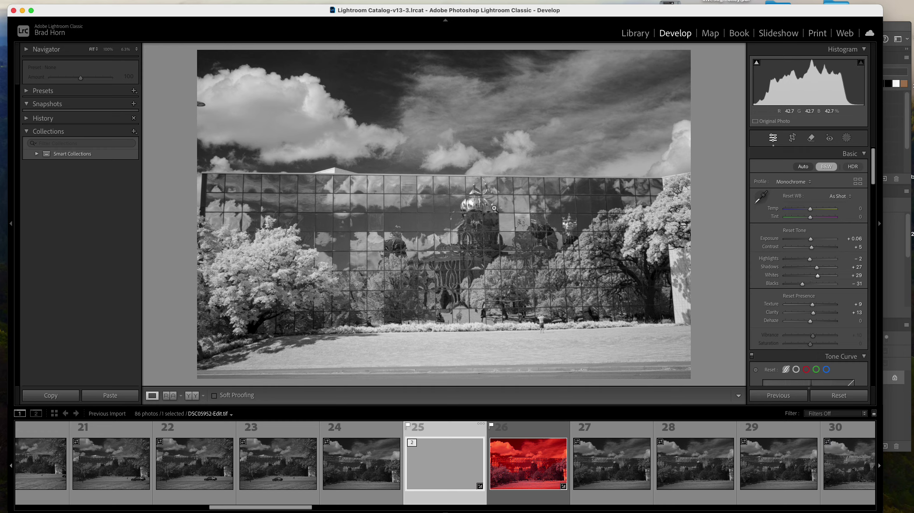
{"action": "left_click_drag", "start_coordinate": [814, 247], "coordinate": [818, 249]}
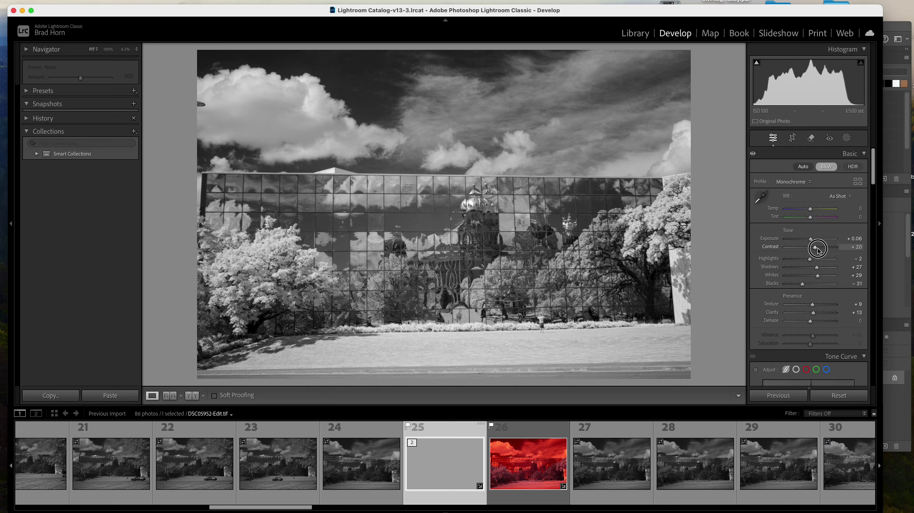
Inspect the lawn and the reflections in the glass building up close, and switch the photo back to color
{"action": "left_click", "coordinate": [542, 336]}
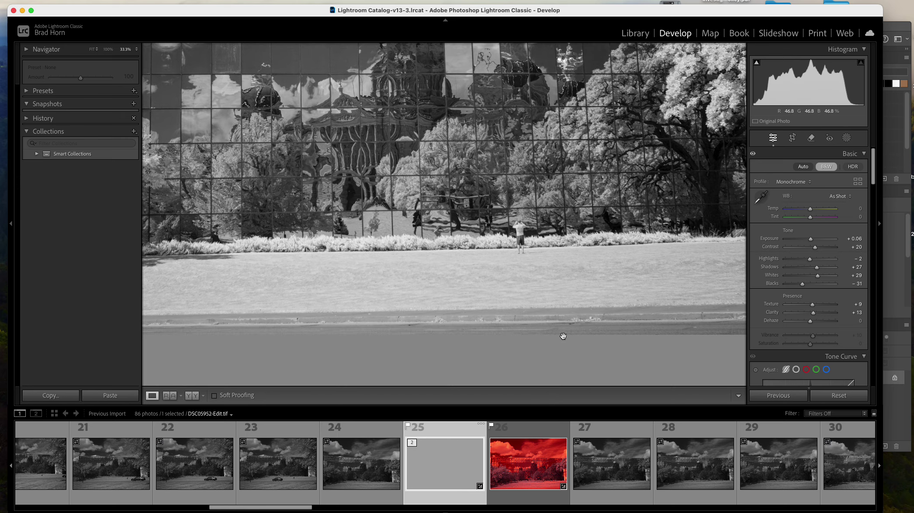
{"action": "scroll", "coordinate": [563, 335], "scroll_direction": "up", "scroll_amount": 10}
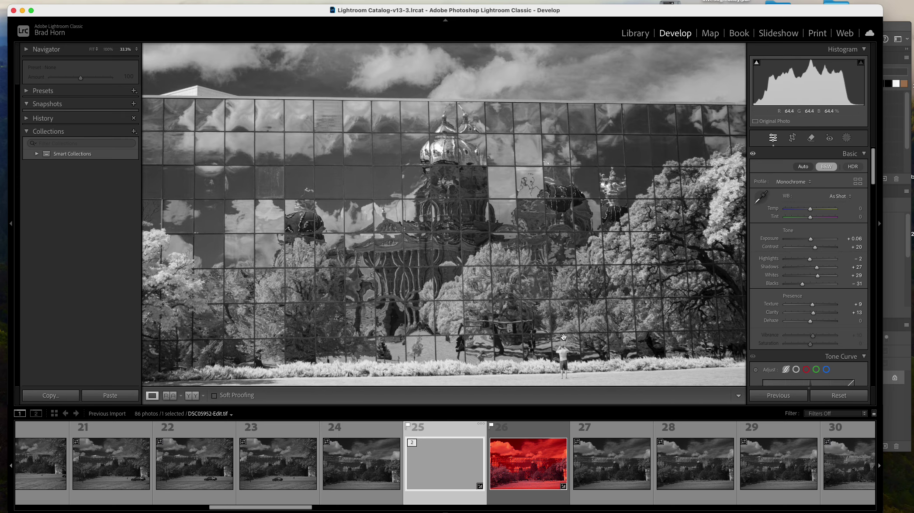
{"action": "key", "text": "super+minus"}
{"action": "key", "text": "super+minus"}
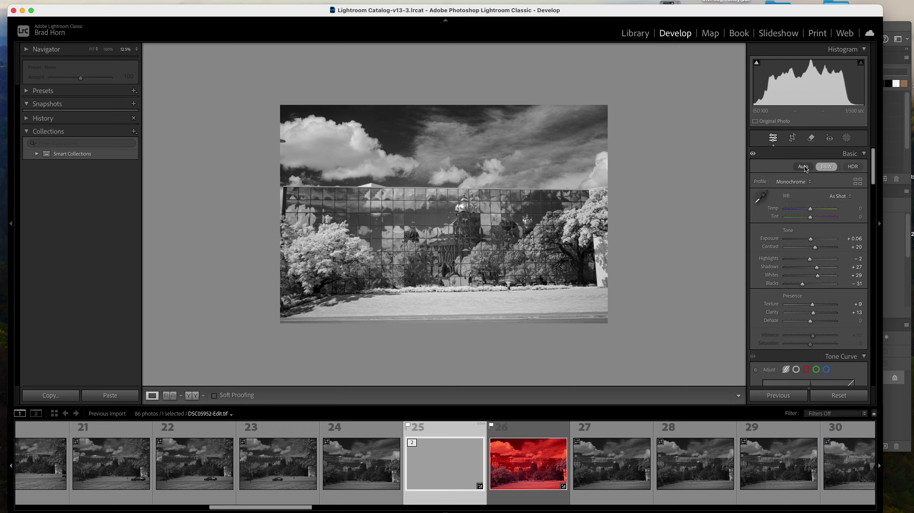
{"action": "left_click", "coordinate": [826, 167]}
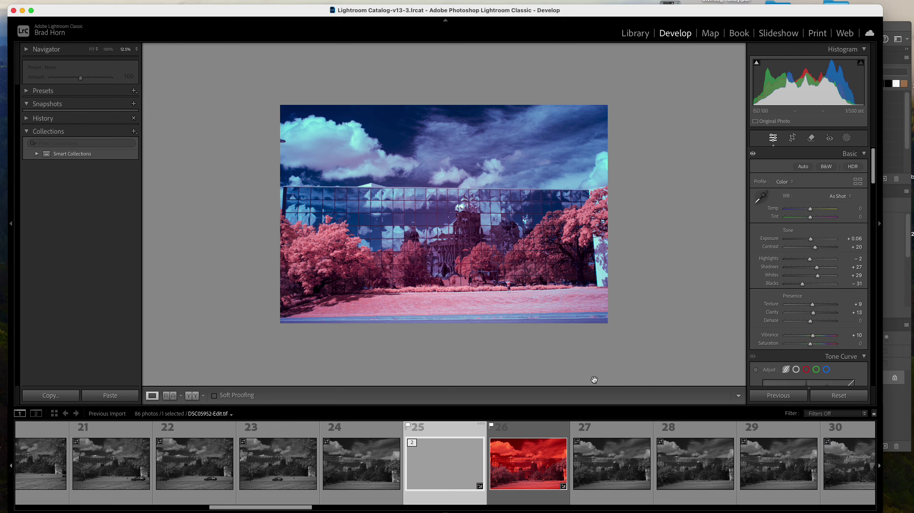
Switch the photo back to black and white and examine the sky and clouds for noise at 100%
{"action": "left_click", "coordinate": [827, 166]}
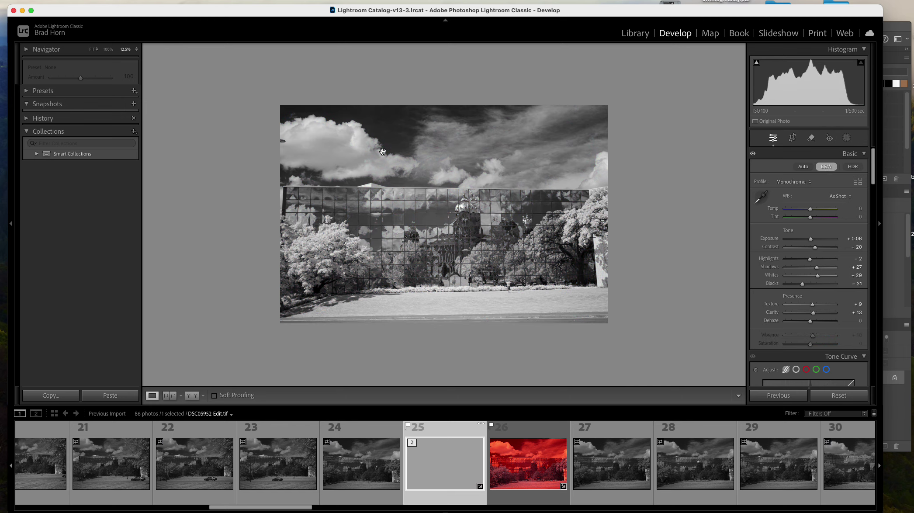
{"action": "left_click", "coordinate": [393, 131]}
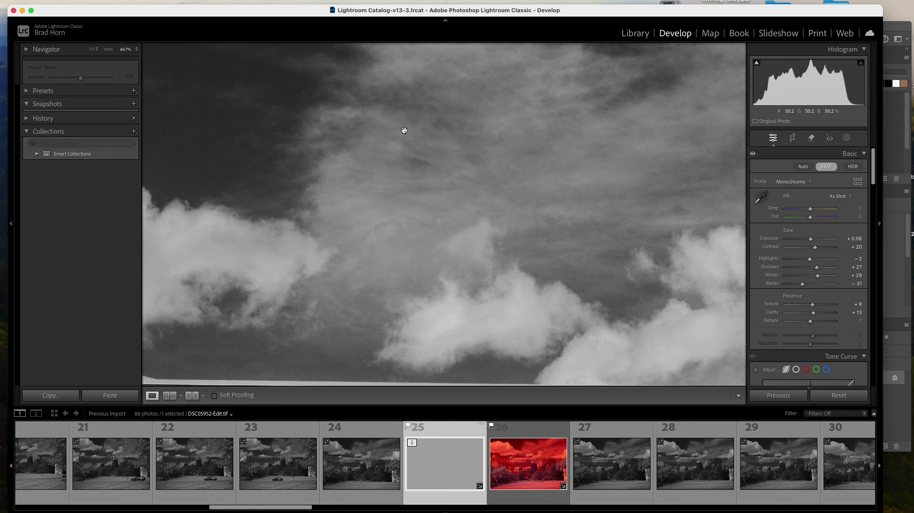
{"action": "key", "text": "super+equal"}
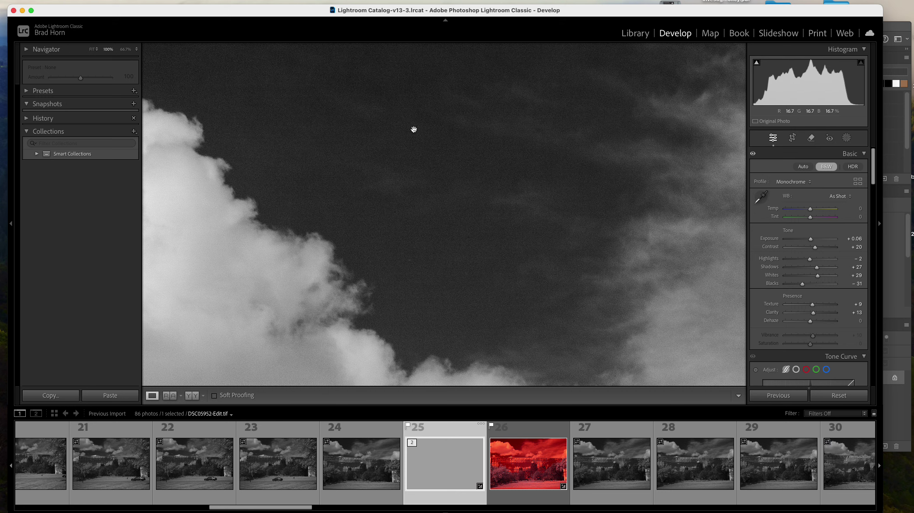
{"action": "scroll", "coordinate": [414, 129], "scroll_direction": "up", "scroll_amount": 10}
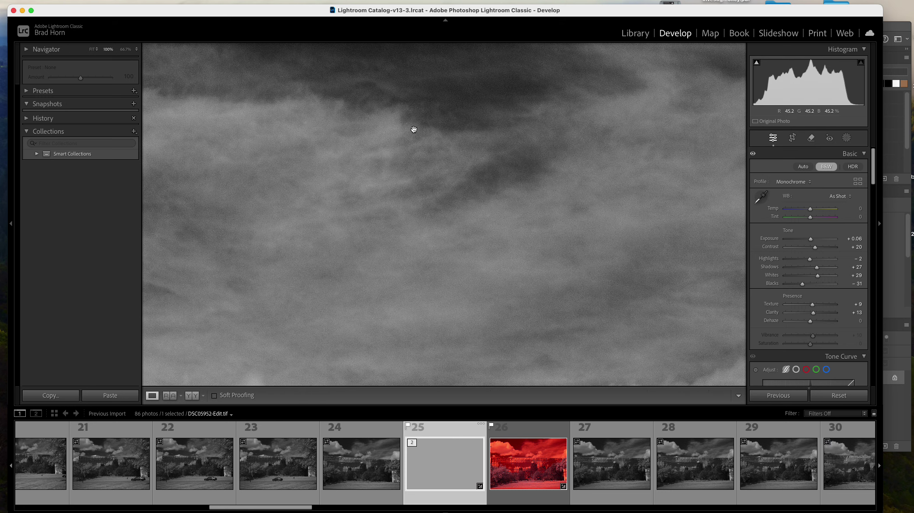
{"action": "scroll", "coordinate": [413, 129], "scroll_direction": "right", "scroll_amount": 10}
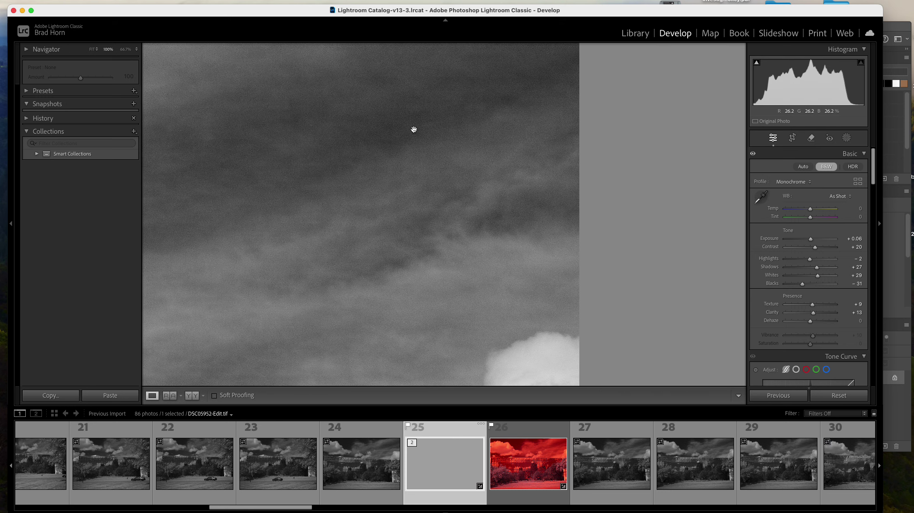
{"action": "scroll", "coordinate": [414, 129], "scroll_direction": "down", "scroll_amount": 10}
{"action": "scroll", "coordinate": [414, 129], "scroll_direction": "left", "scroll_amount": 8}
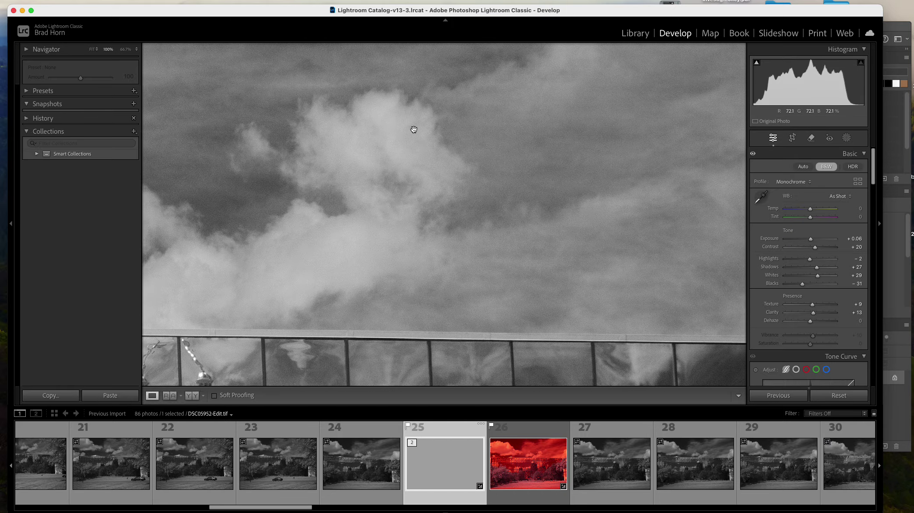
{"action": "scroll", "coordinate": [414, 129], "scroll_direction": "left", "scroll_amount": 6}
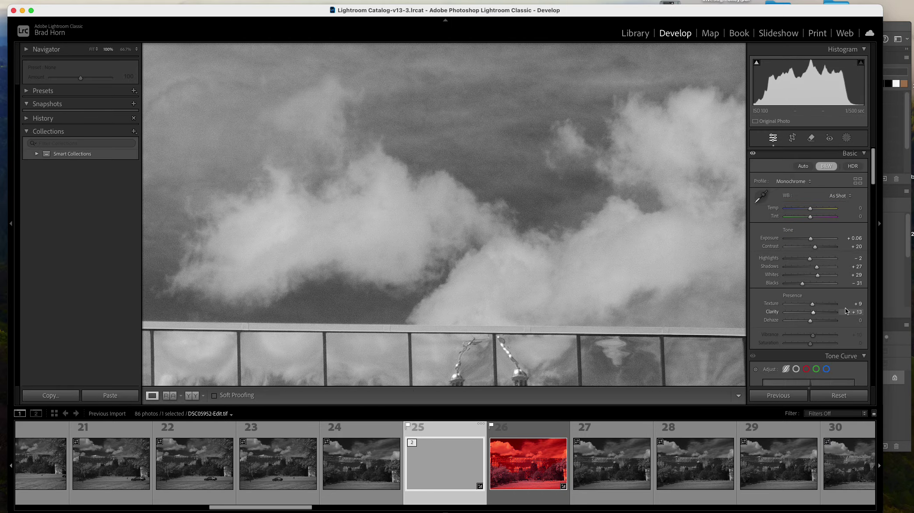
In Manual Noise Reduction, set Luminance to 17, its Contrast to 37 and Color to 32
{"action": "scroll", "coordinate": [845, 307], "scroll_direction": "down", "scroll_amount": 15}
{"action": "scroll", "coordinate": [845, 307], "scroll_direction": "up", "scroll_amount": 6}
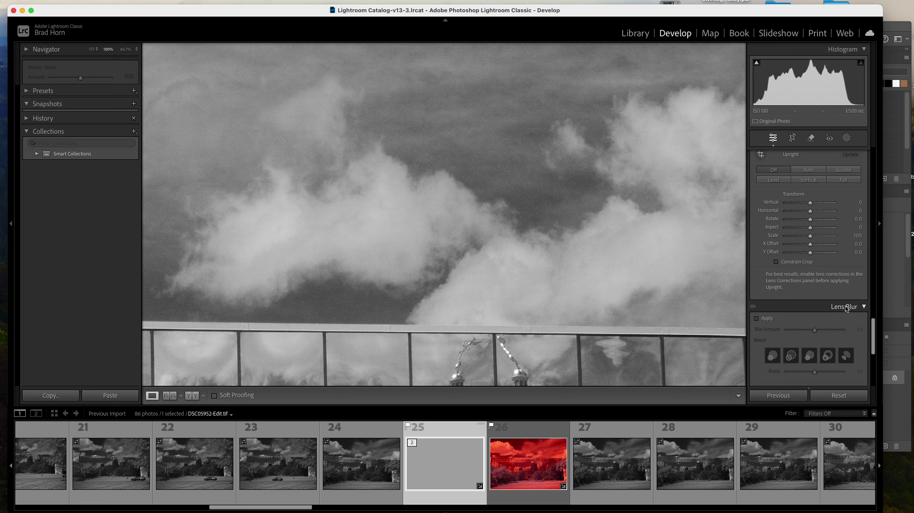
{"action": "scroll", "coordinate": [845, 307], "scroll_direction": "up", "scroll_amount": 4}
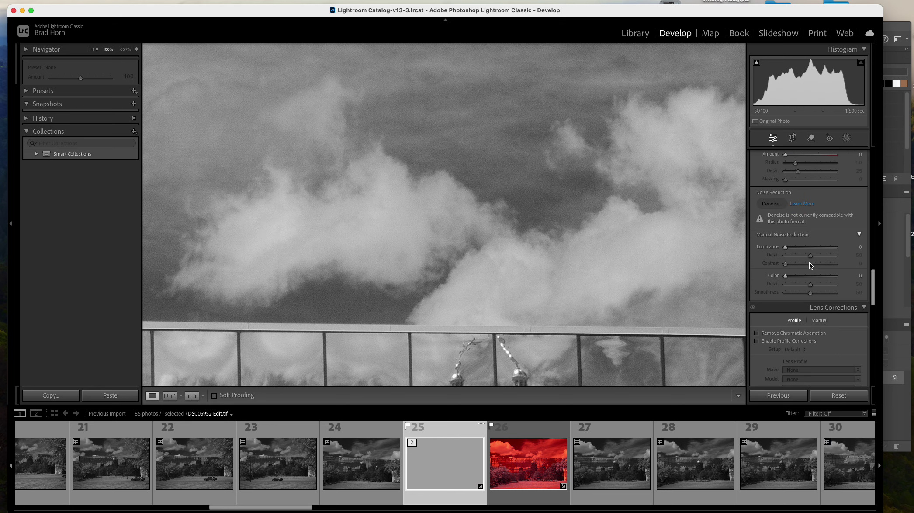
{"action": "left_click", "coordinate": [796, 247]}
{"action": "left_click_drag", "start_coordinate": [796, 247], "coordinate": [801, 276]}
{"action": "left_click", "coordinate": [788, 263]}
Sharpen the photo with Amount 59 and Masking 78, and view the whole image
{"action": "scroll", "coordinate": [736, 186], "scroll_direction": "up", "scroll_amount": 5}
{"action": "scroll", "coordinate": [833, 187], "scroll_direction": "up", "scroll_amount": 3}
{"action": "left_click_drag", "start_coordinate": [816, 220], "coordinate": [806, 223]}
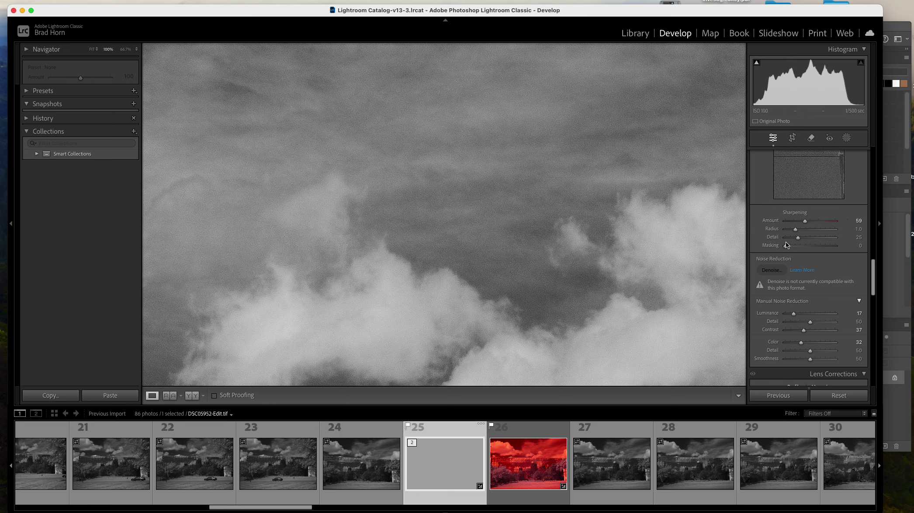
{"action": "left_click_drag", "start_coordinate": [786, 245], "coordinate": [825, 249]}
{"action": "left_click", "coordinate": [489, 240]}
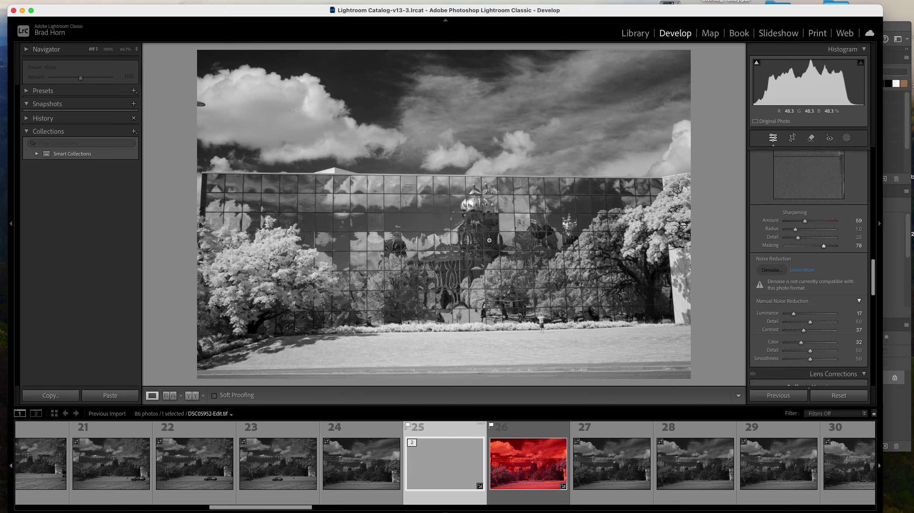